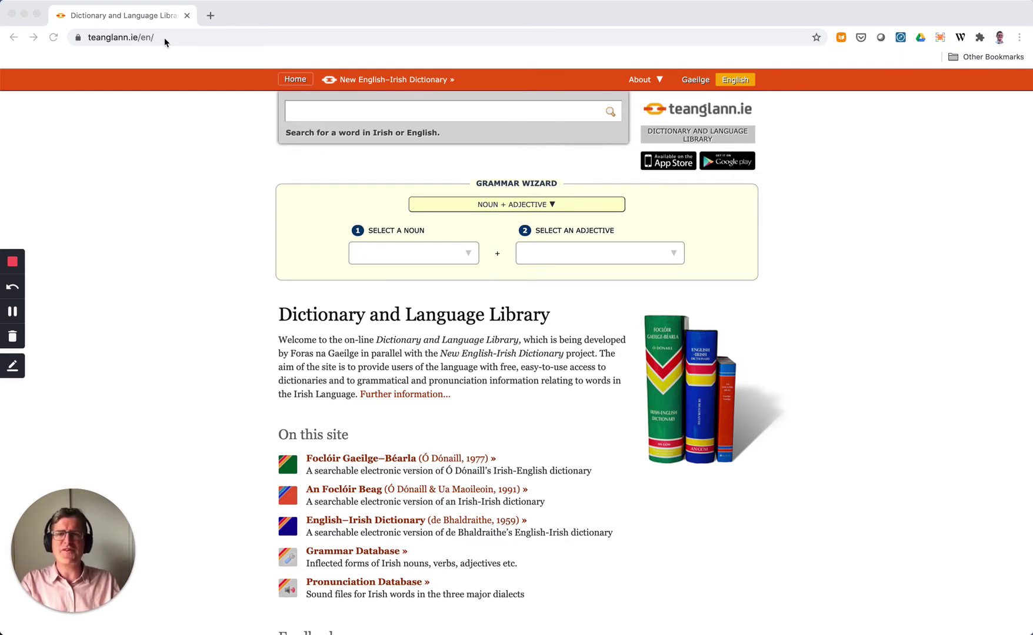
Switch the site's interface language to Gaeilge and return it to English.
left_click(697, 81)
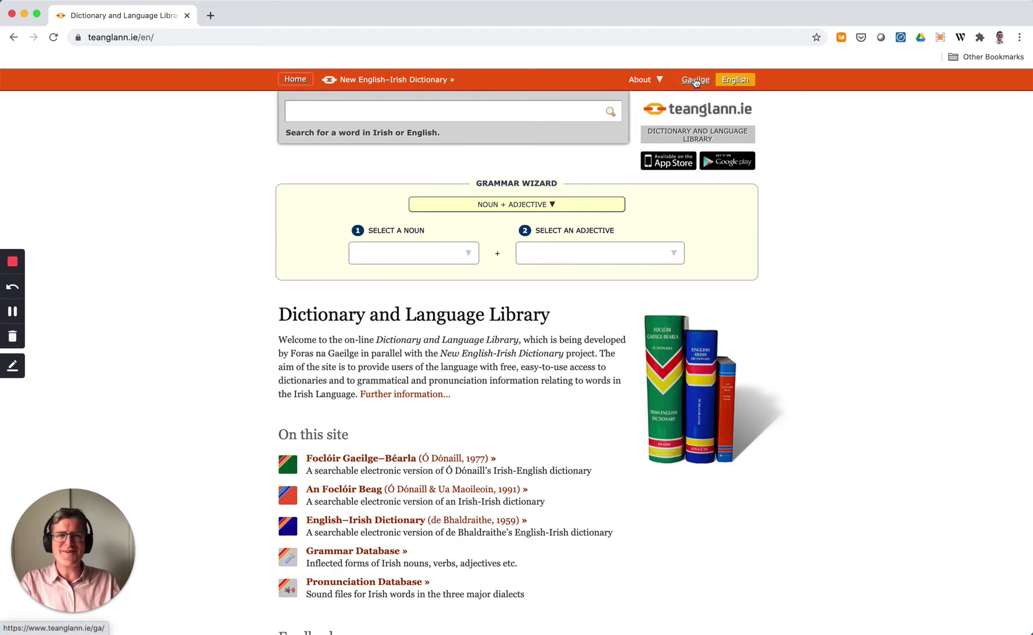
left_click(695, 81)
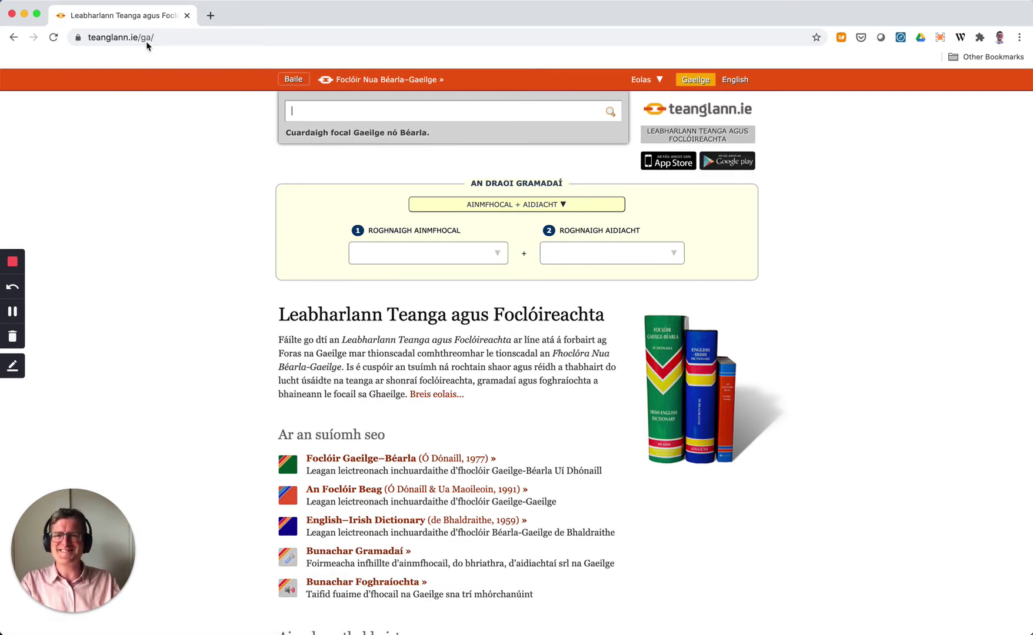
left_click(735, 80)
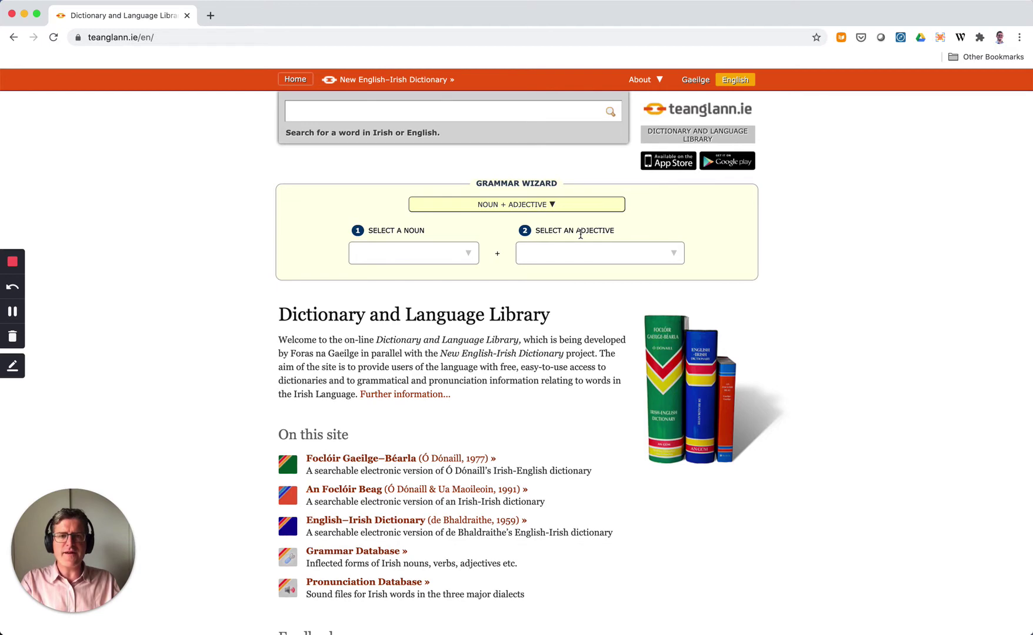
Select the feminine noun páirc as the noun in the Grammar Wizard's Noun + Adjective pattern.
left_click(446, 256)
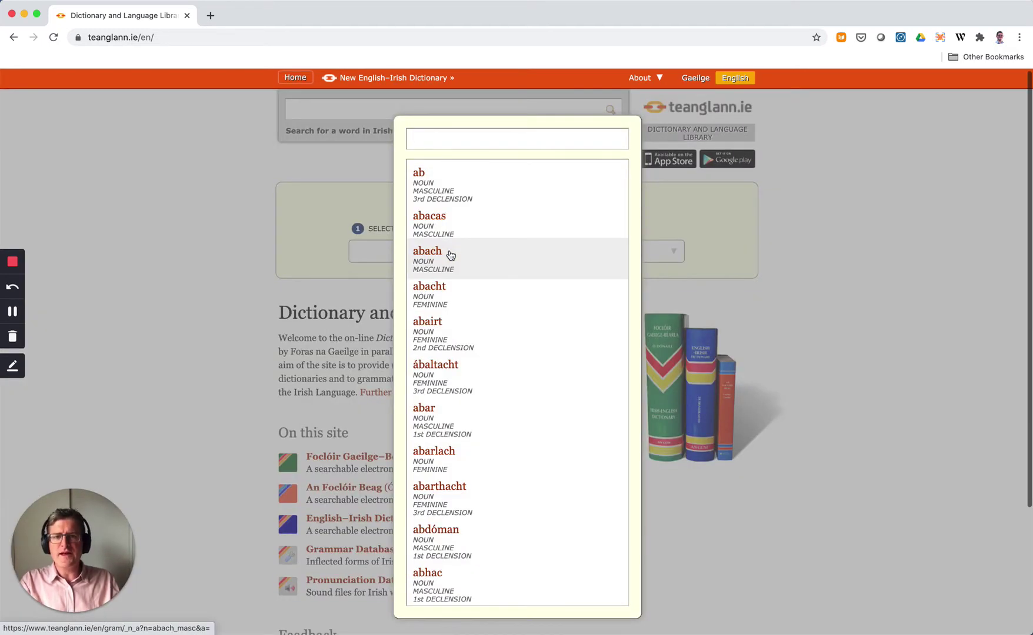
type("páirc")
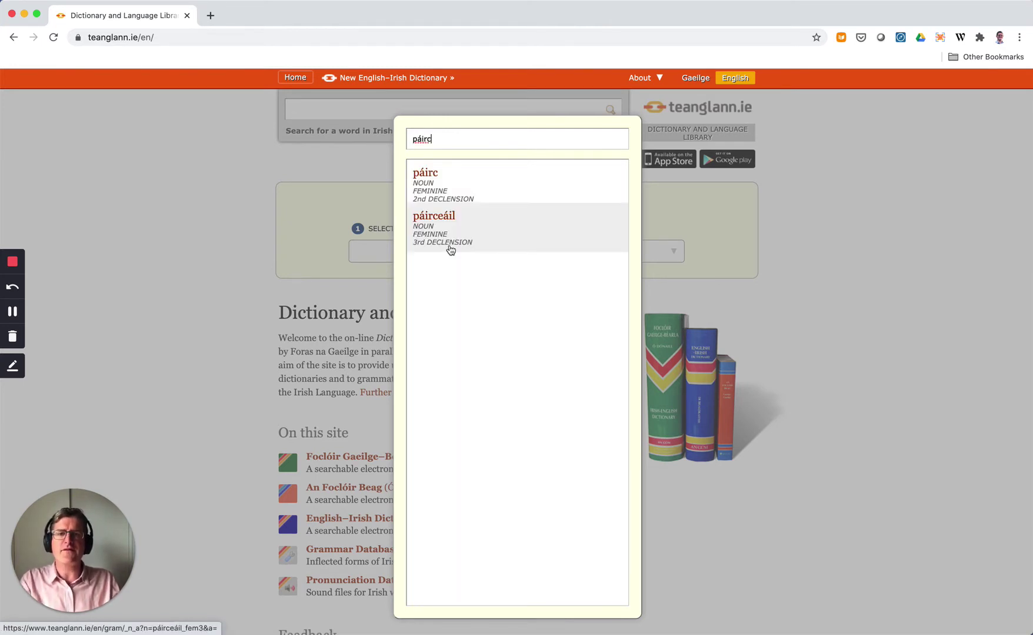
left_click(448, 187)
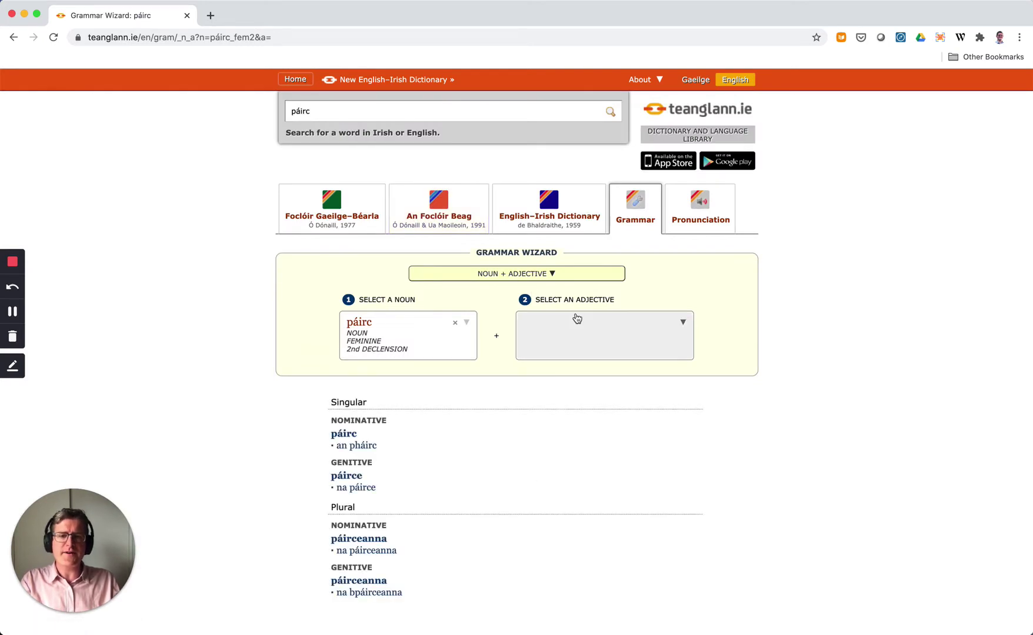
Add the first-declension adjective mór to the noun páirc in the Grammar Wizard.
left_click(590, 322)
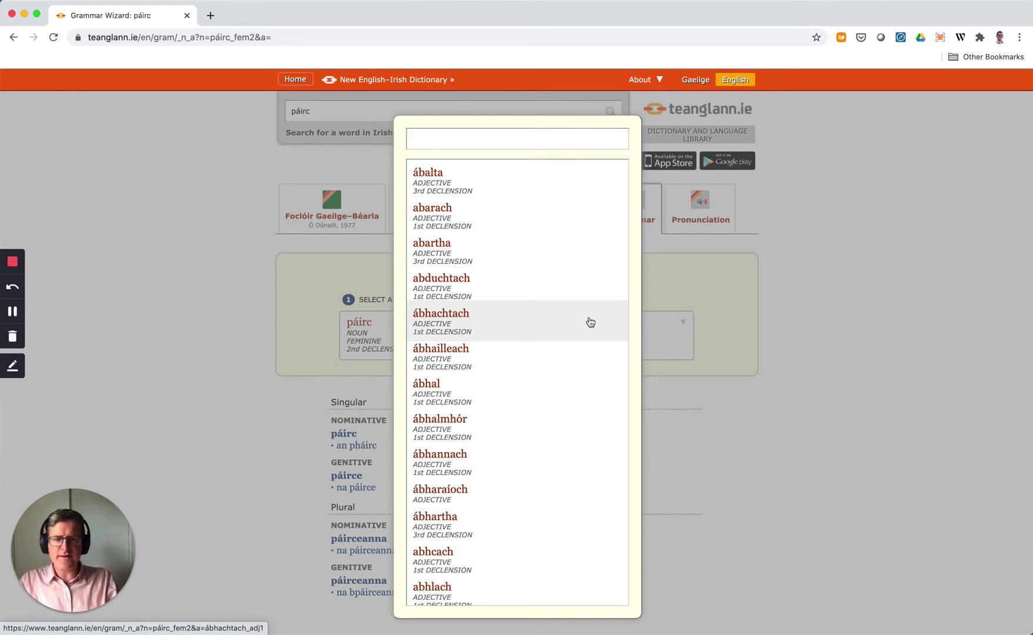
type("mór")
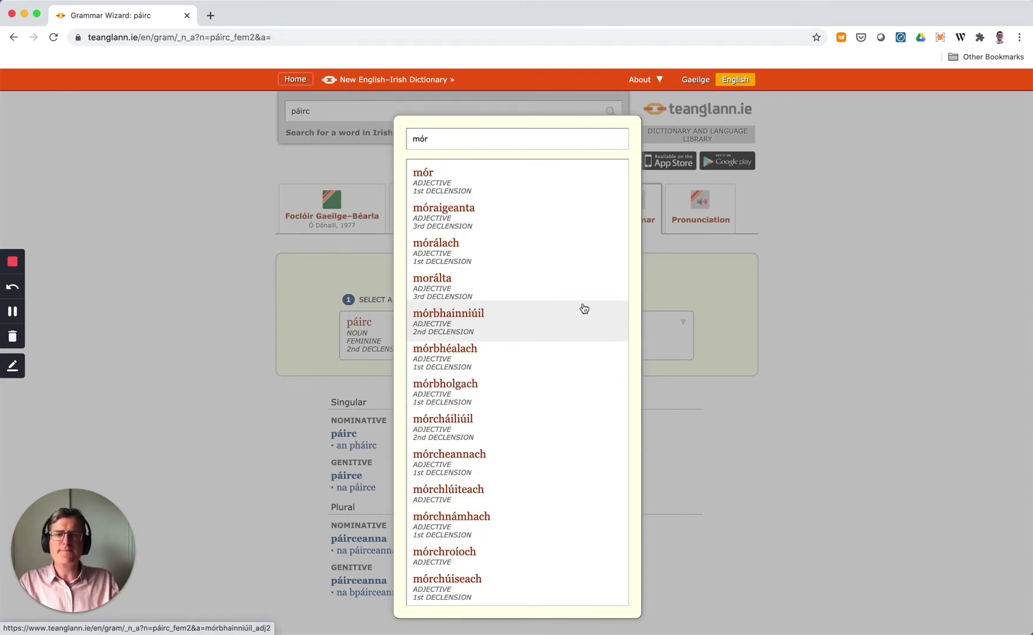
left_click(504, 184)
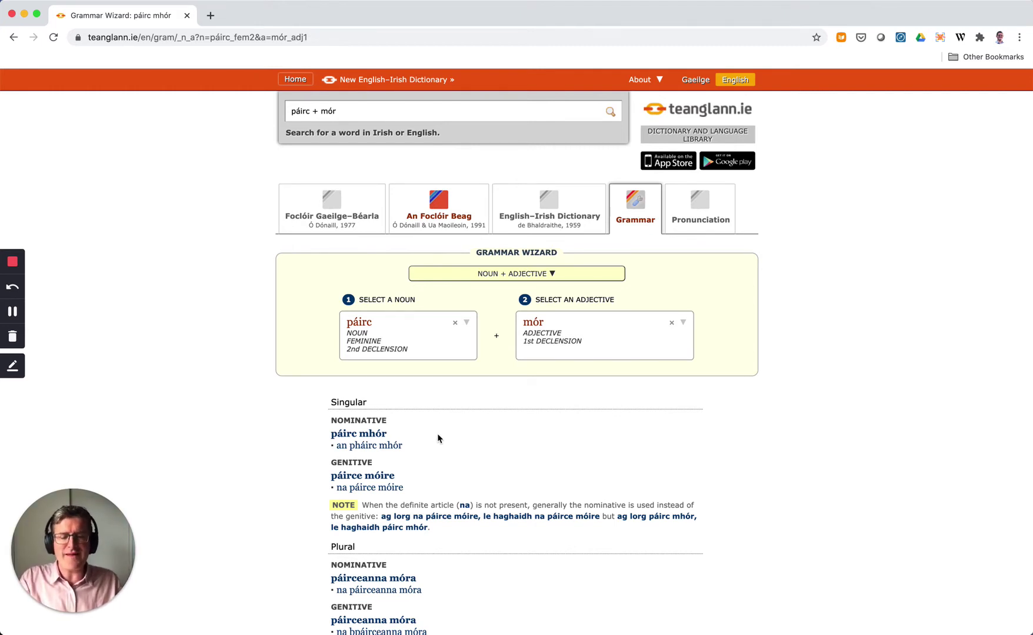
Examine the singular and plural nominative and genitive forms of páirc with mór, including the usage note.
scroll(437, 438, "down", 1)
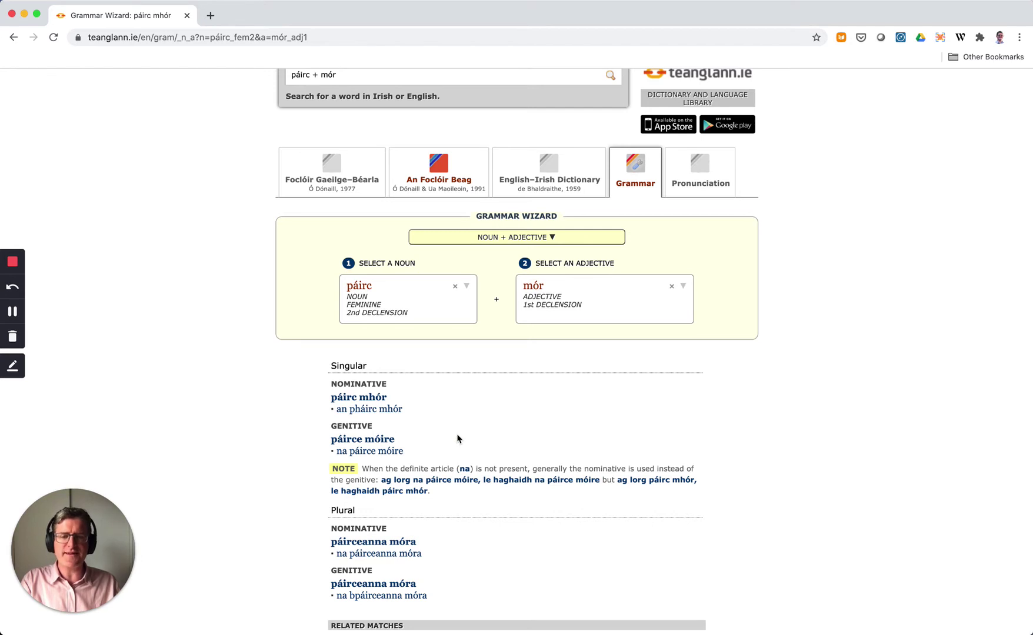
scroll(455, 434, "down", 1)
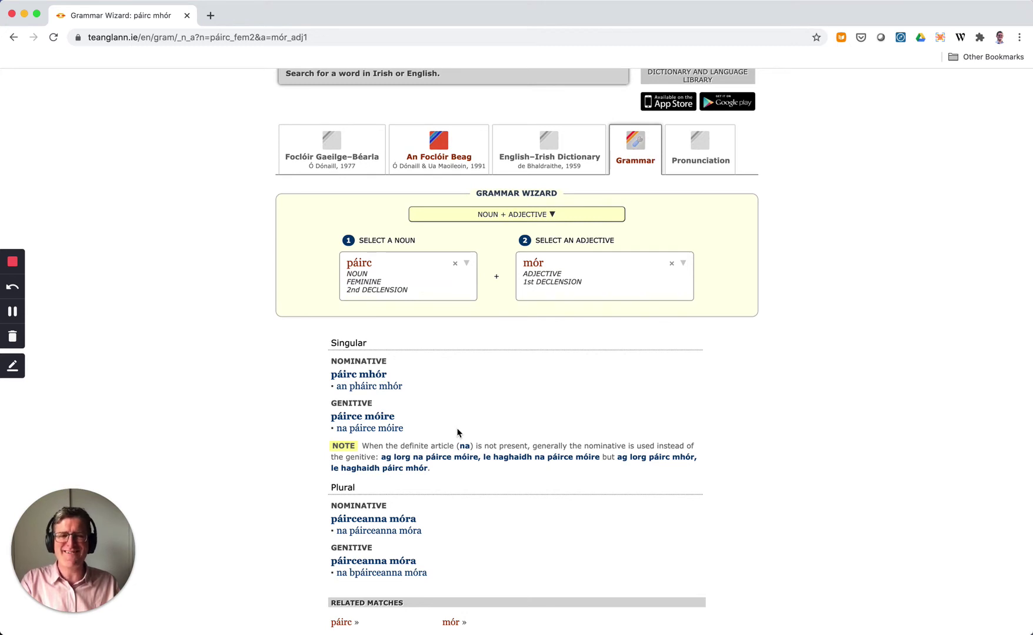
scroll(456, 429, "up", 1)
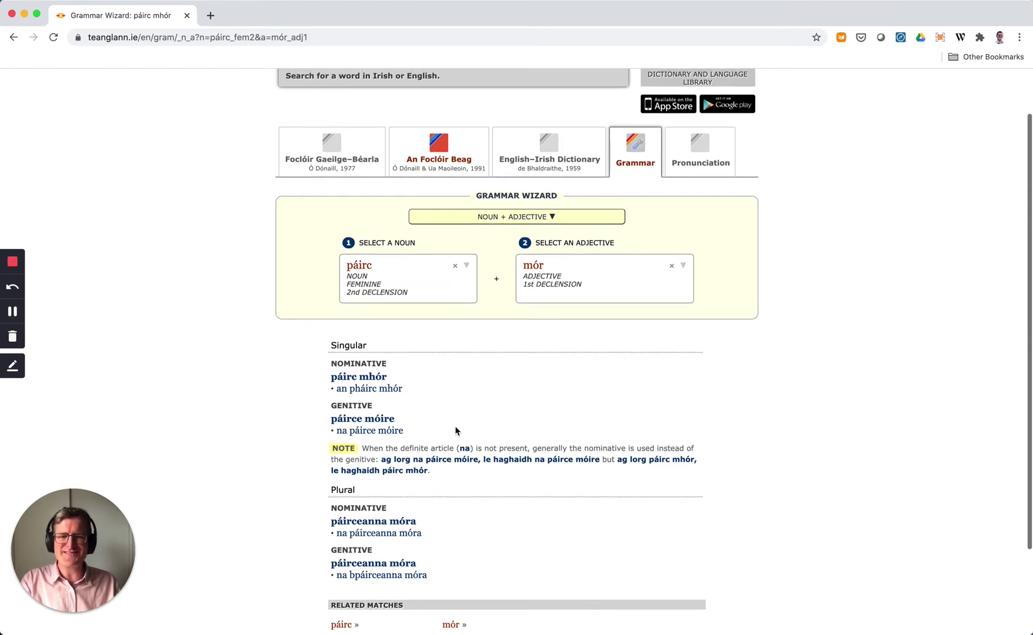
scroll(455, 411, "down", 2)
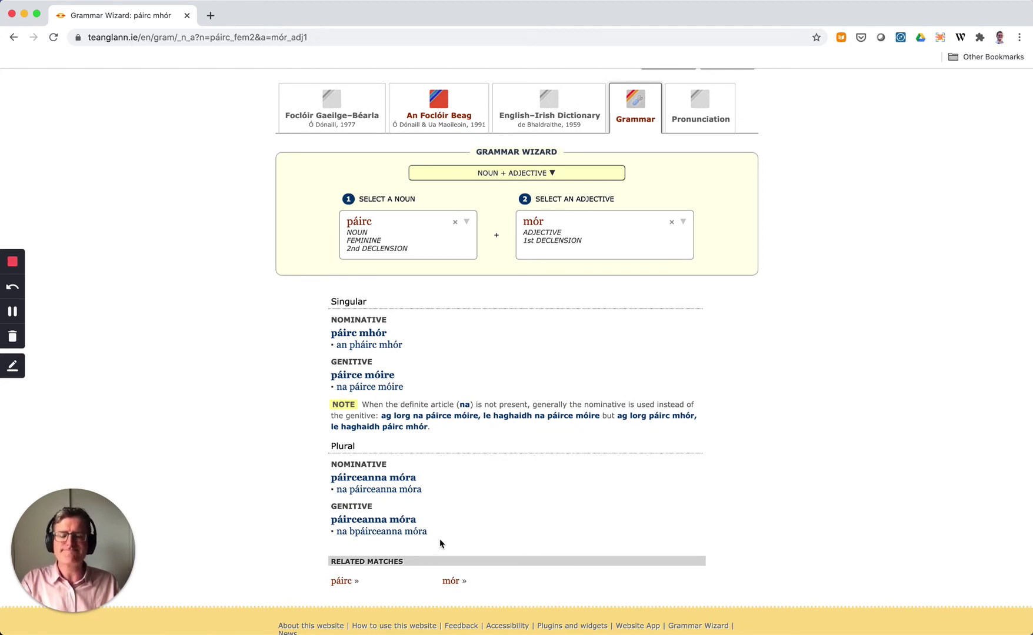
scroll(454, 516, "up", 4)
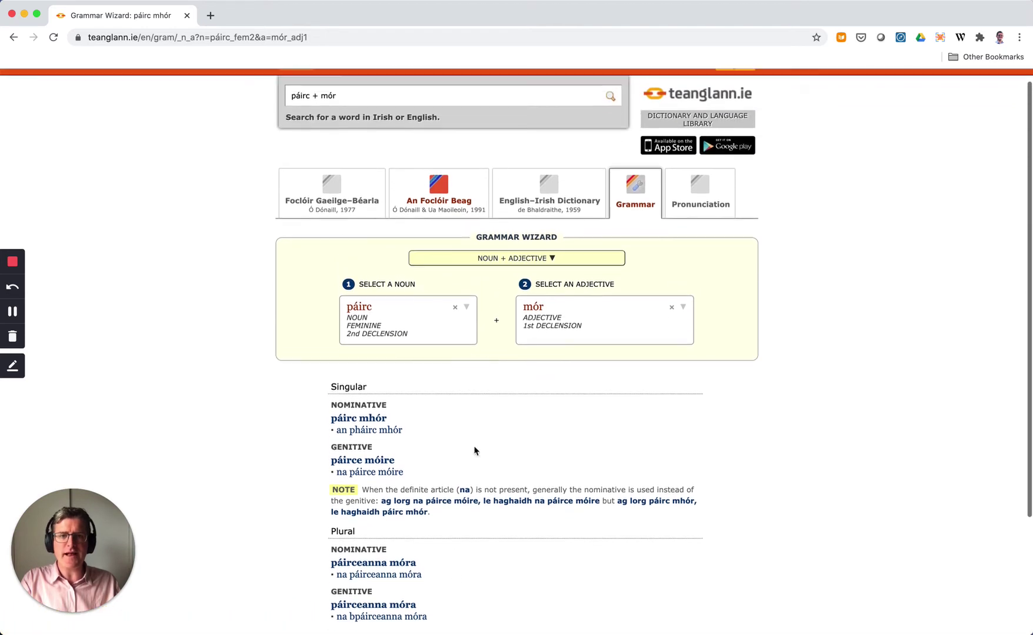
scroll(487, 347, "down", 1)
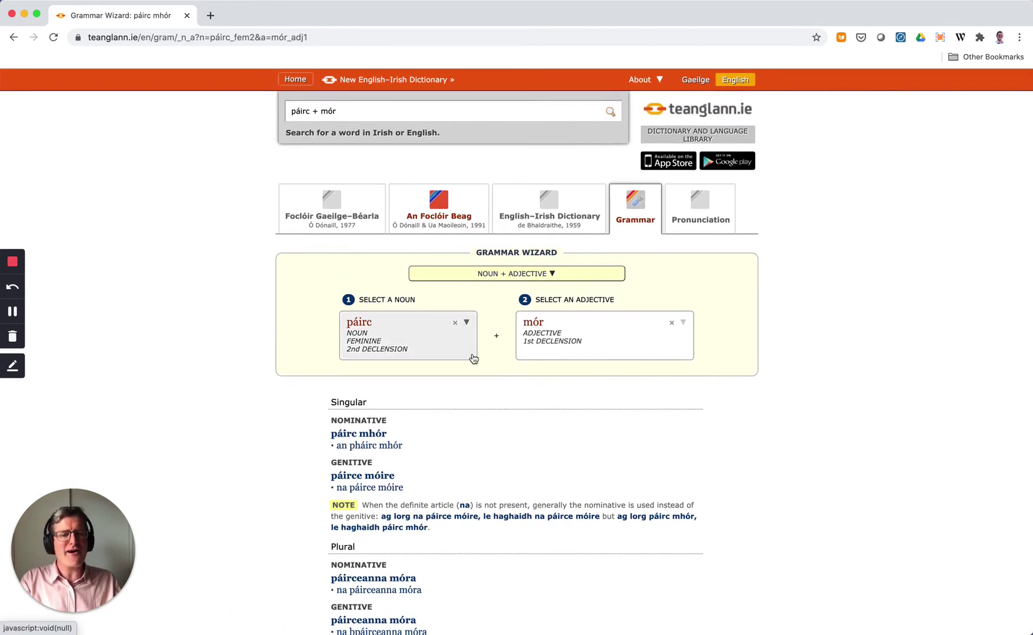
scroll(479, 364, "down", 1)
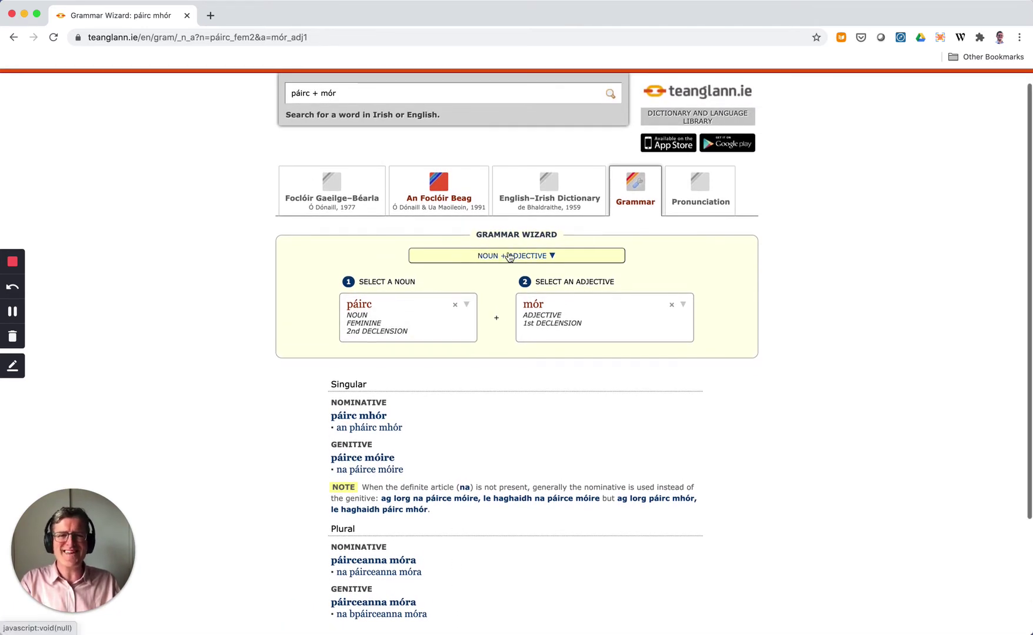
Change the Grammar Wizard pattern to Preposition + Noun and select the preposition trí for páirc.
left_click(509, 255)
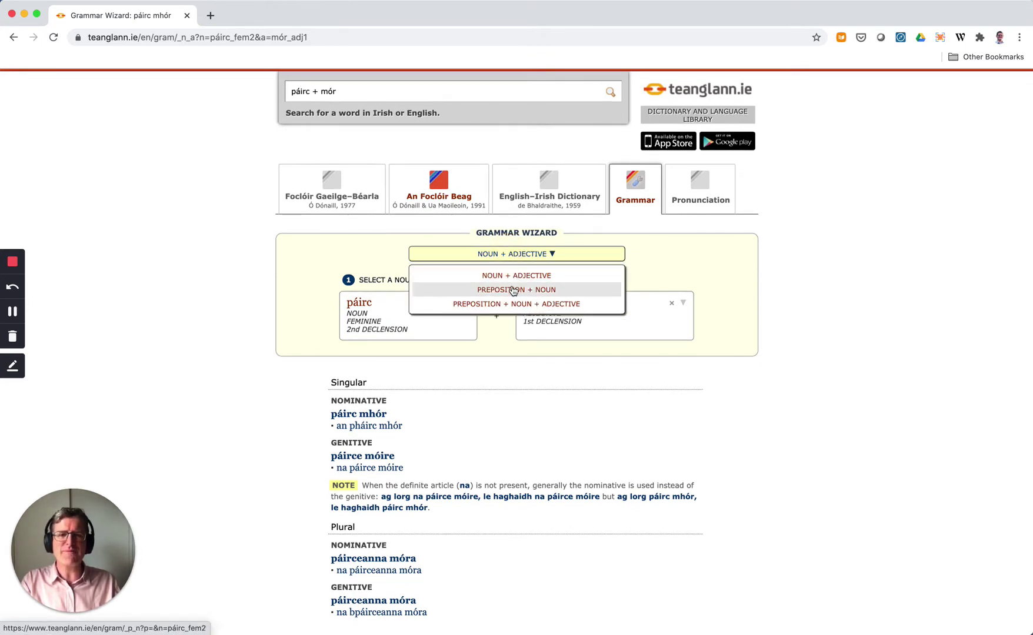
left_click(513, 289)
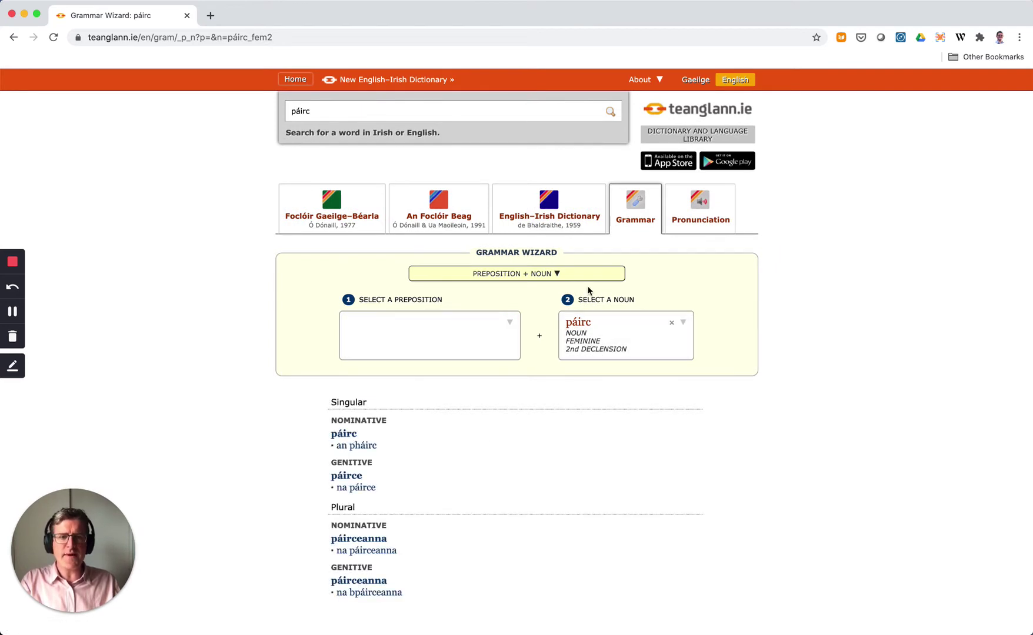
left_click(456, 319)
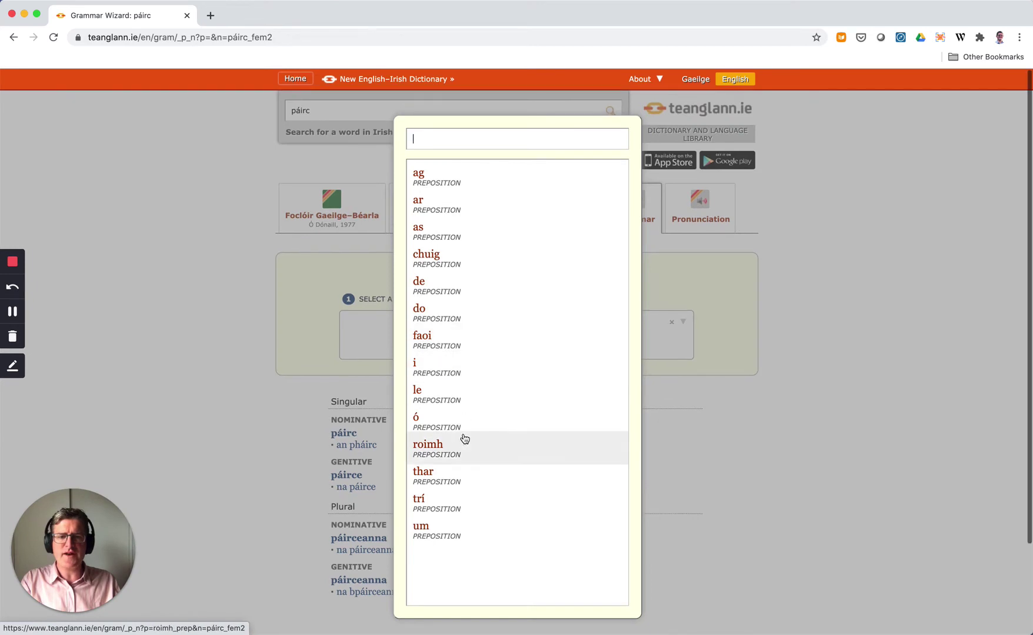
left_click(466, 500)
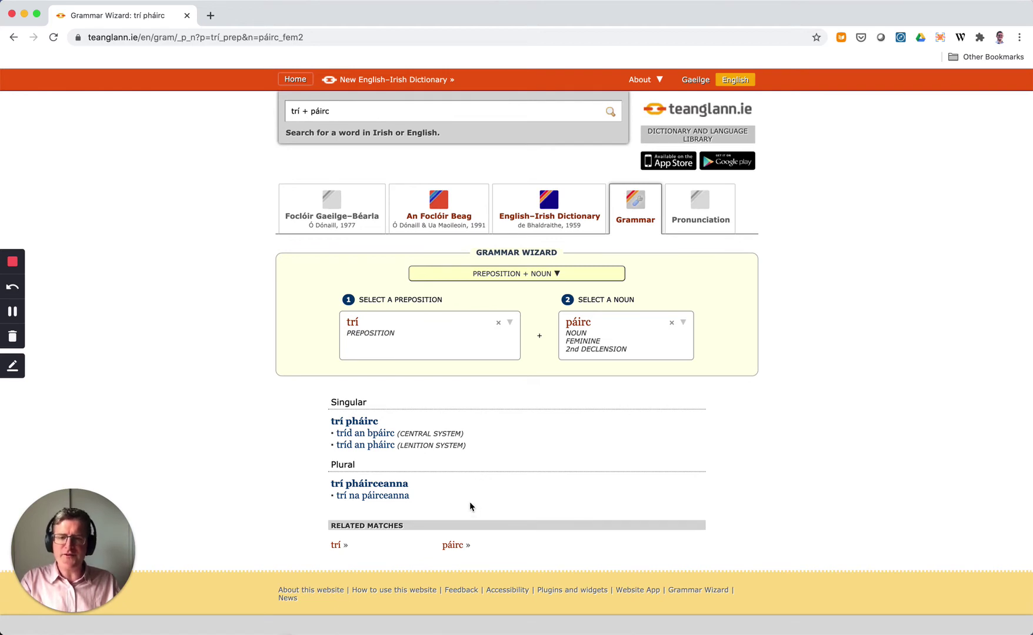
Replace the preposition in front of páirc with chuig.
scroll(468, 502, "down", 1)
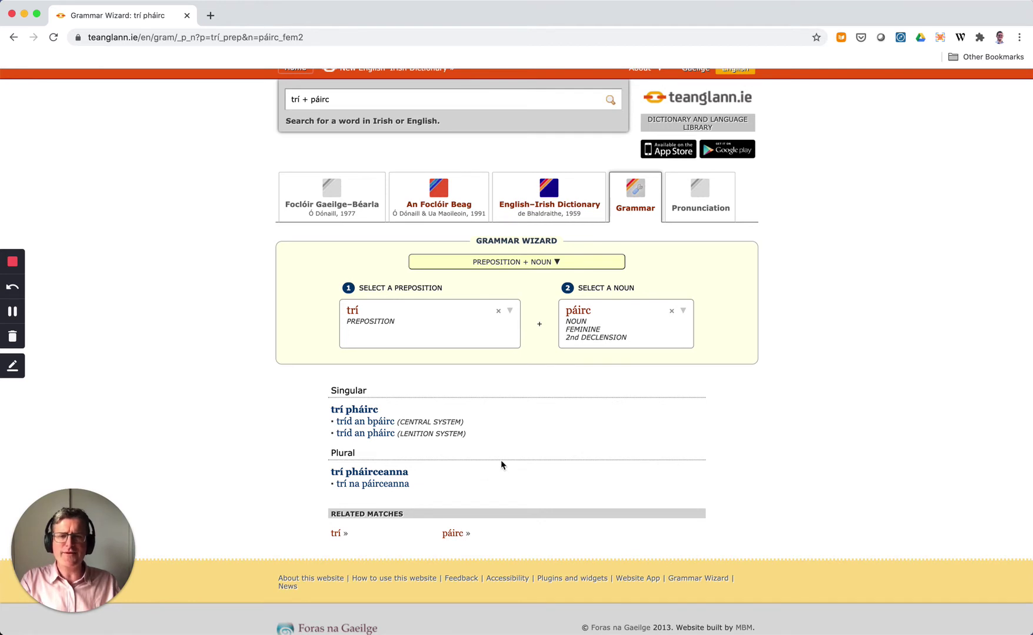
left_click(510, 311)
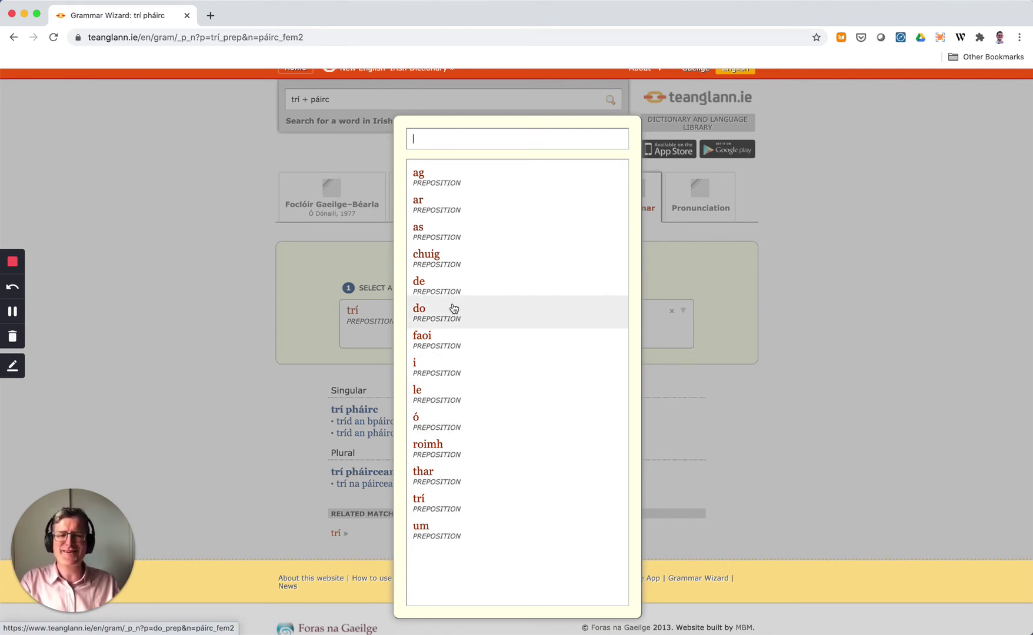
left_click(451, 265)
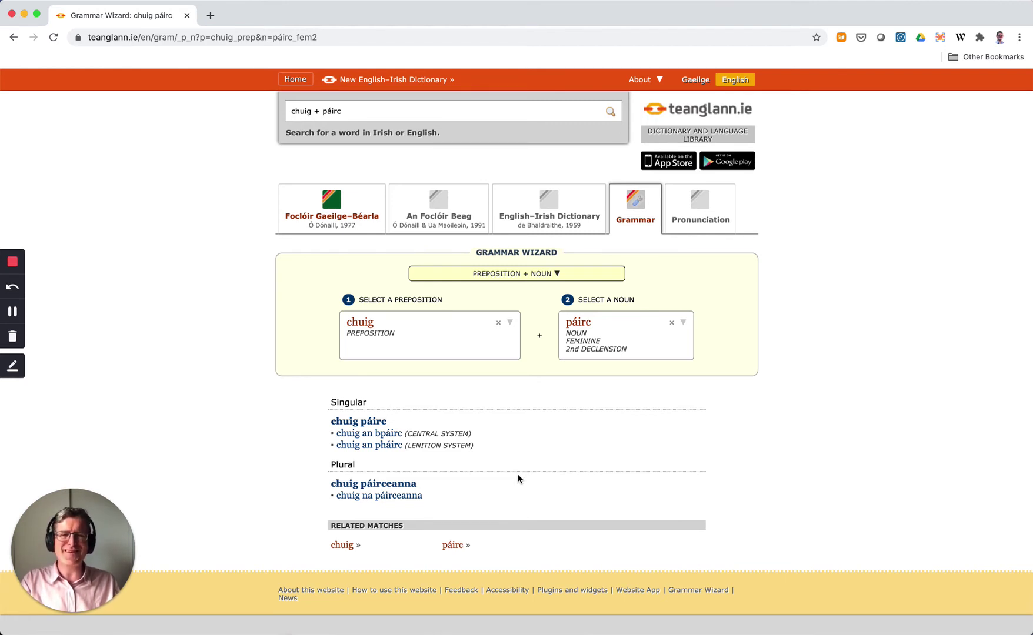
Change the wizard pattern to Preposition + Noun + Adjective and set the preposition to trí.
left_click(541, 275)
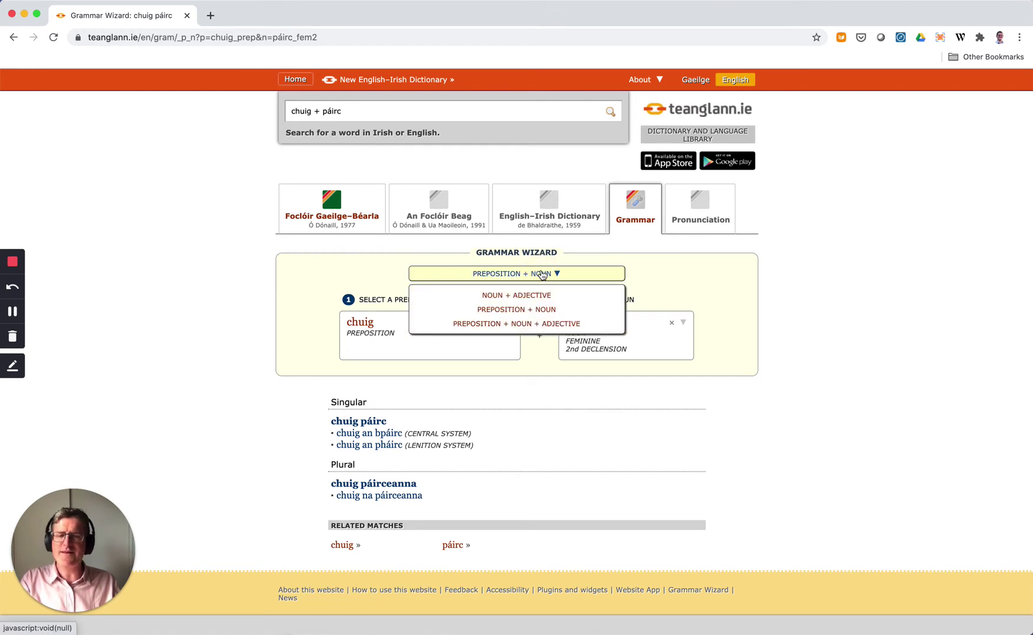
left_click(535, 324)
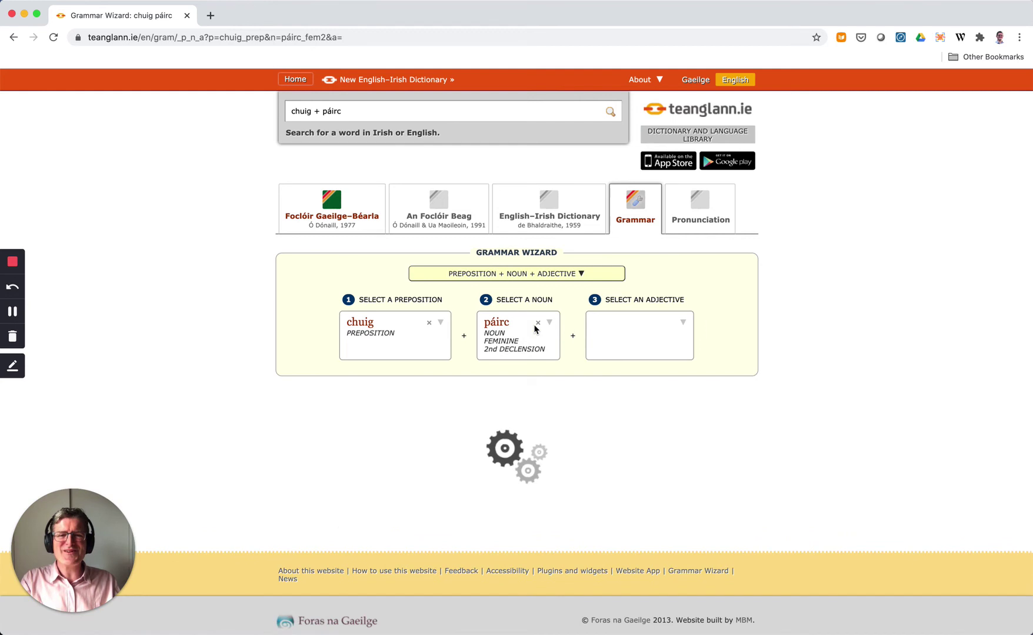
left_click(441, 325)
left_click(459, 502)
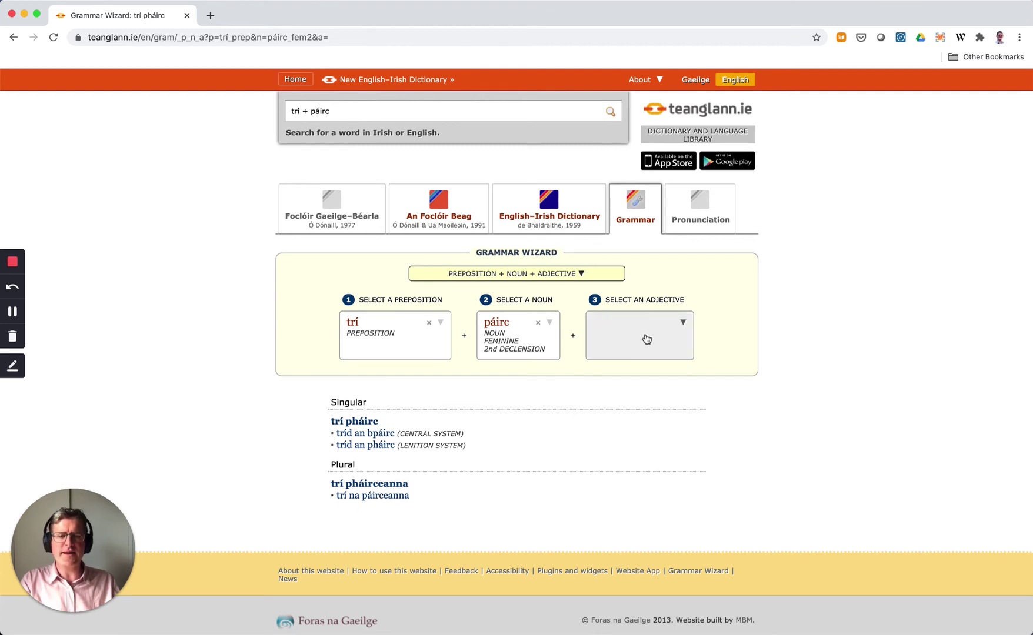
Add the adjective mór to trí and páirc and review the singular and plural forms of the phrase.
left_click(680, 322)
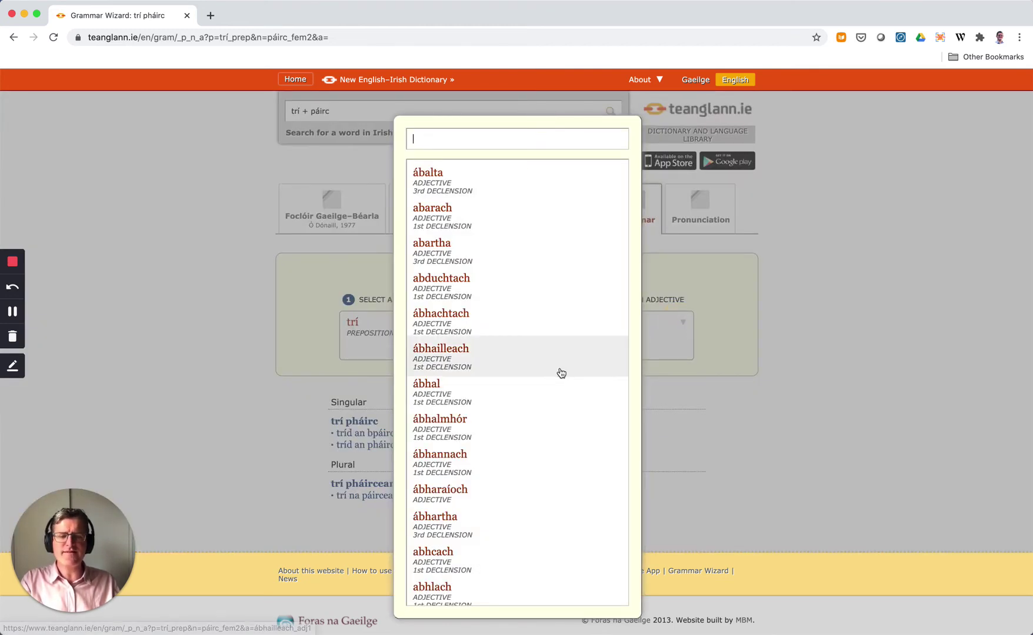
type("mór")
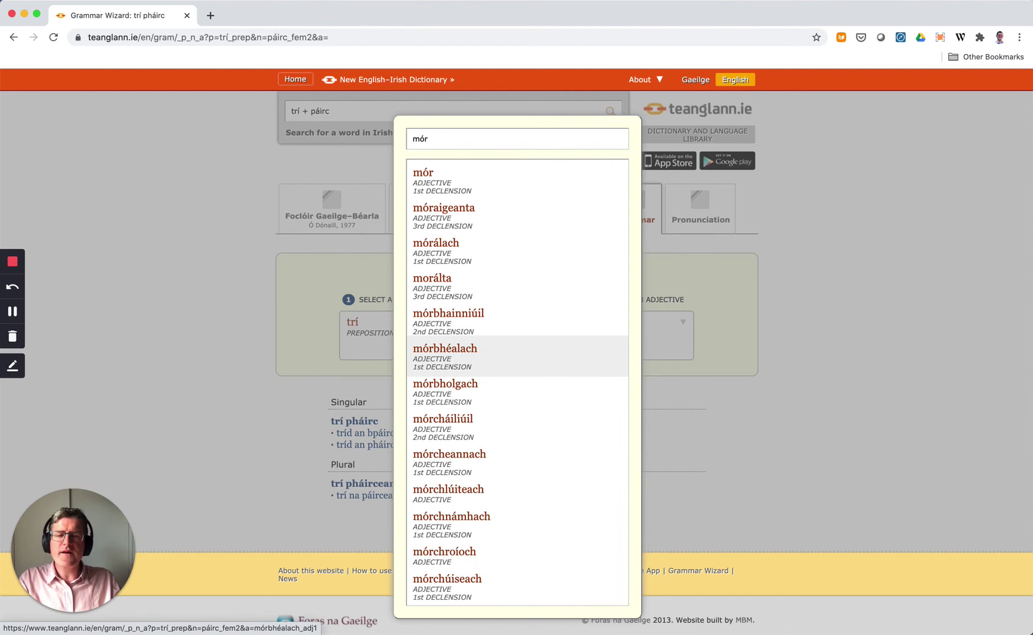
left_click(500, 189)
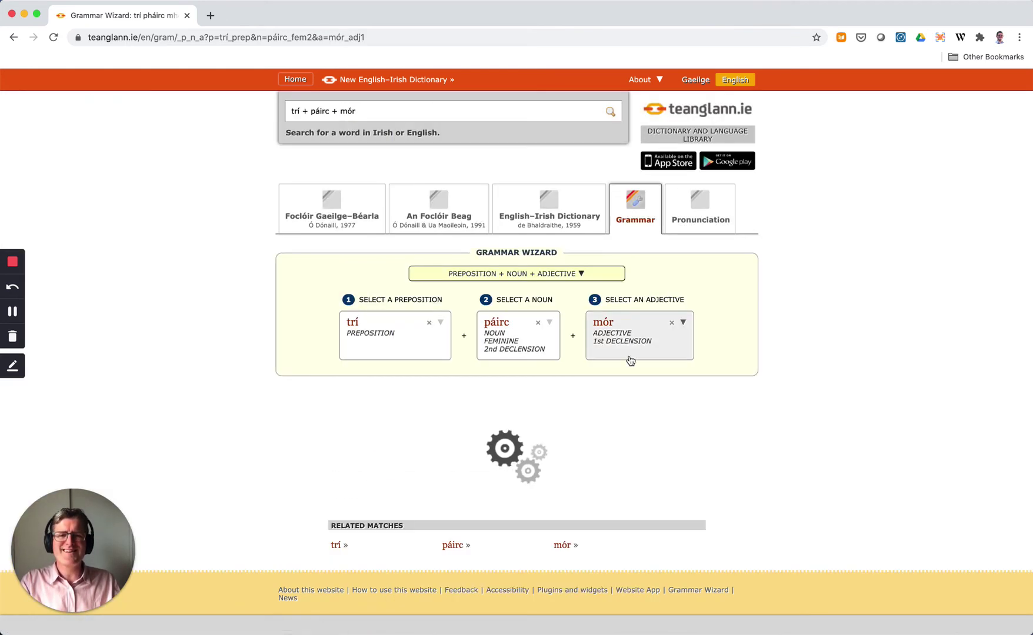
scroll(639, 424, "down", 1)
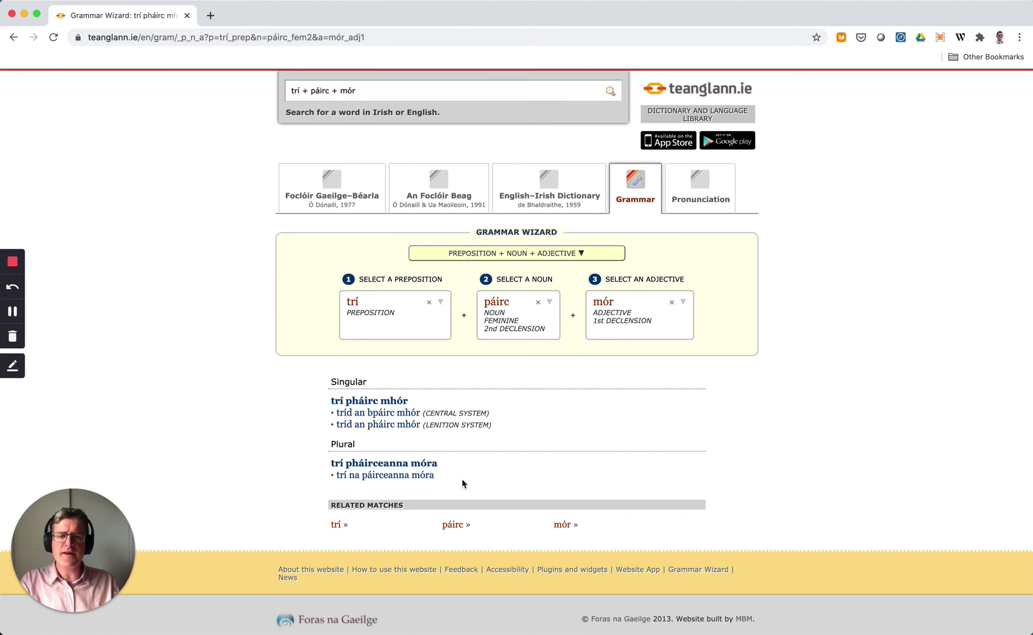
scroll(513, 452, "down", 1)
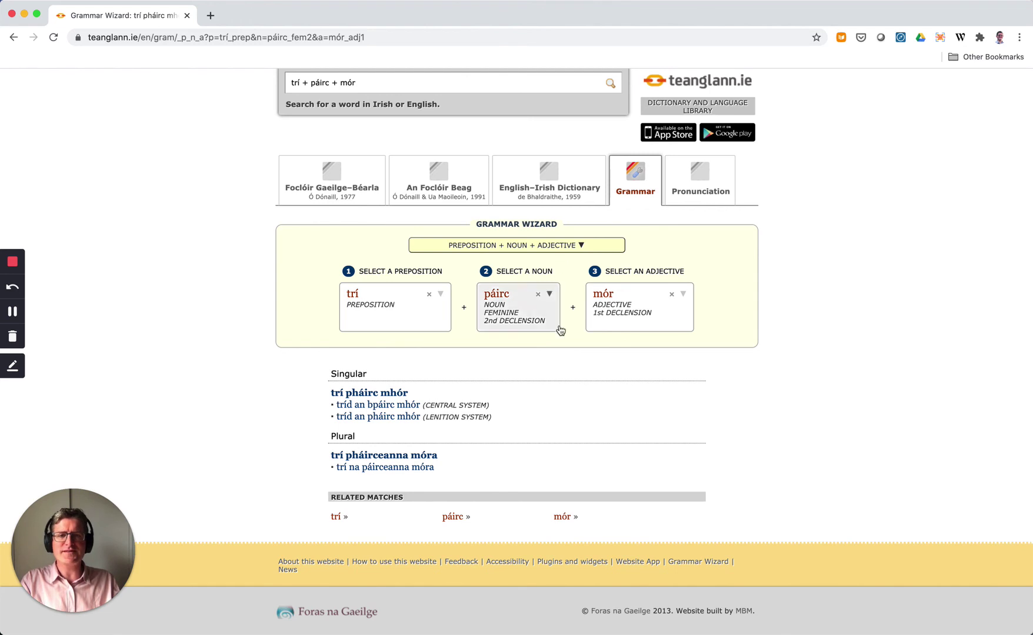
View the Grammar Wizard's available word-combination patterns and dismiss the list.
scroll(579, 353, "up", 1)
left_click(546, 277)
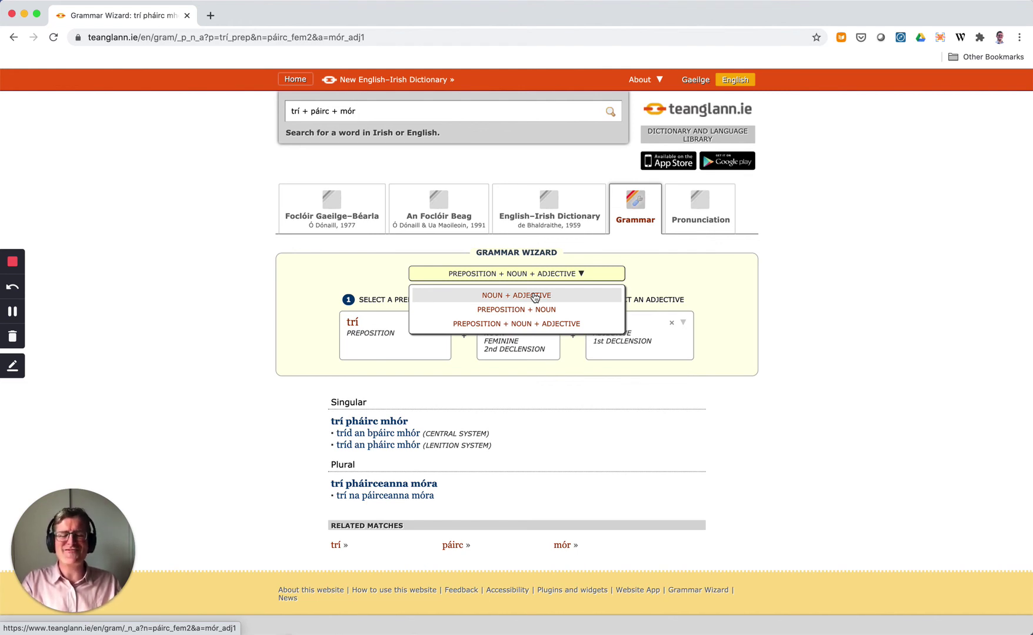
left_click(569, 388)
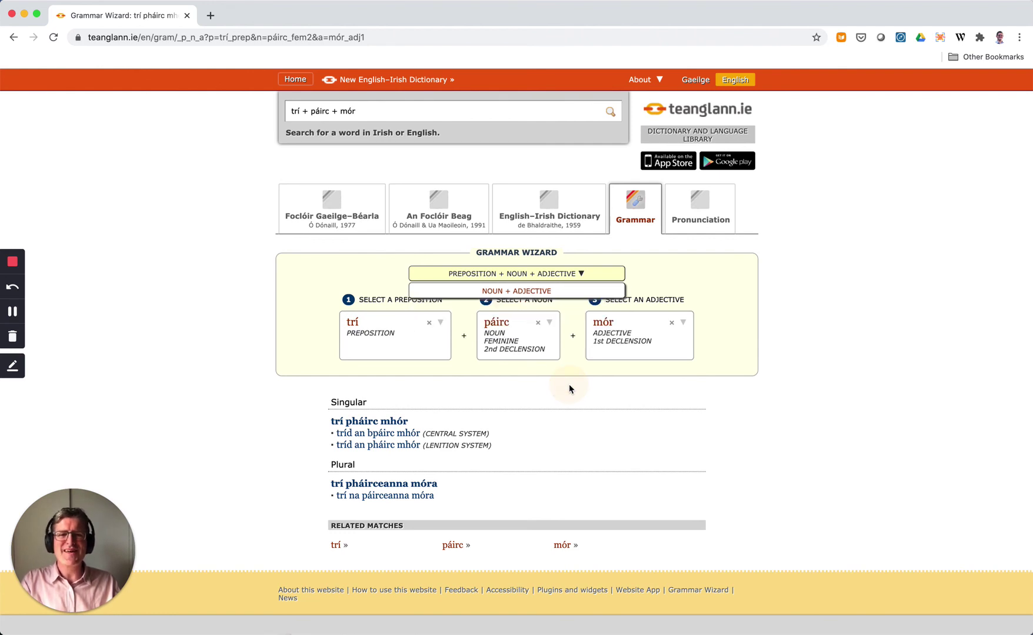